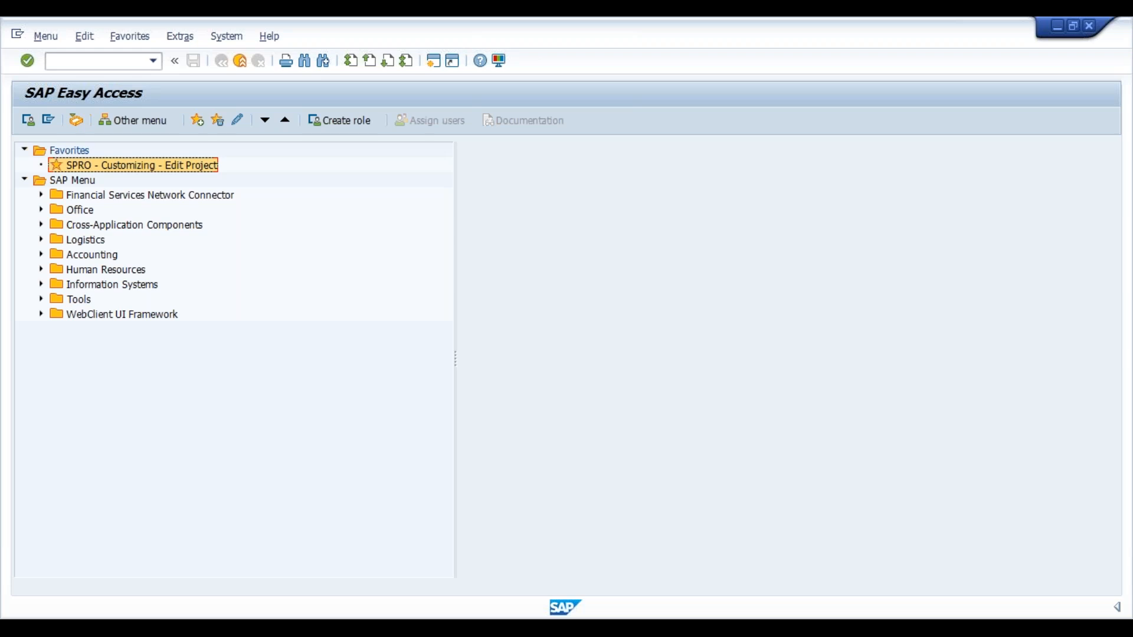
Open the SPRO customizing transaction from the favorites and display the SAP Reference IMG
double_click(76, 166)
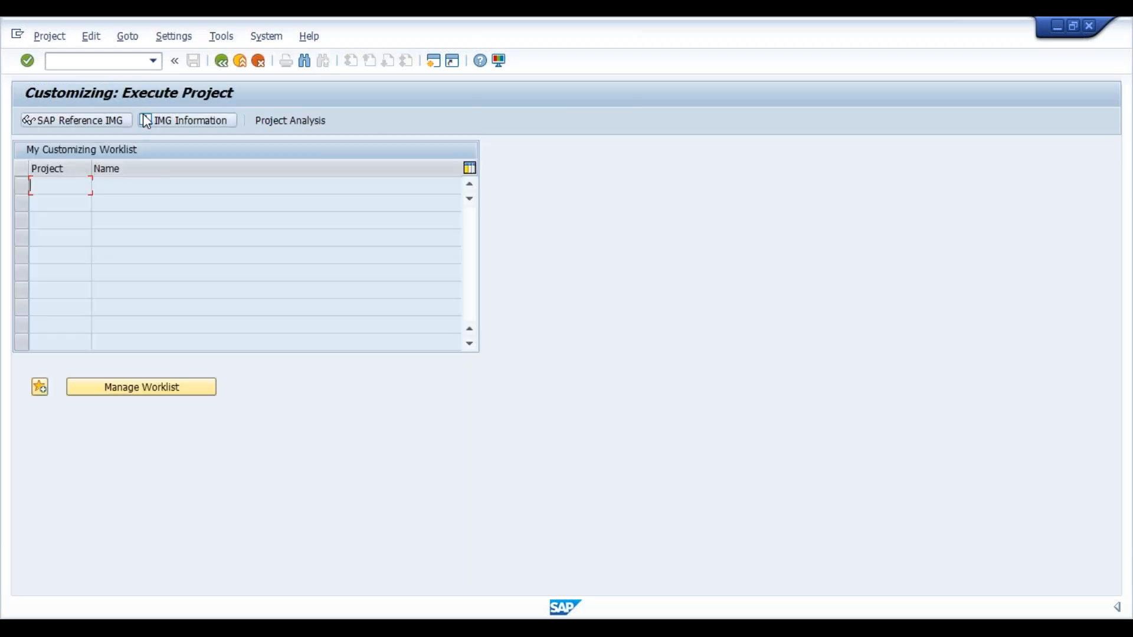
click(101, 119)
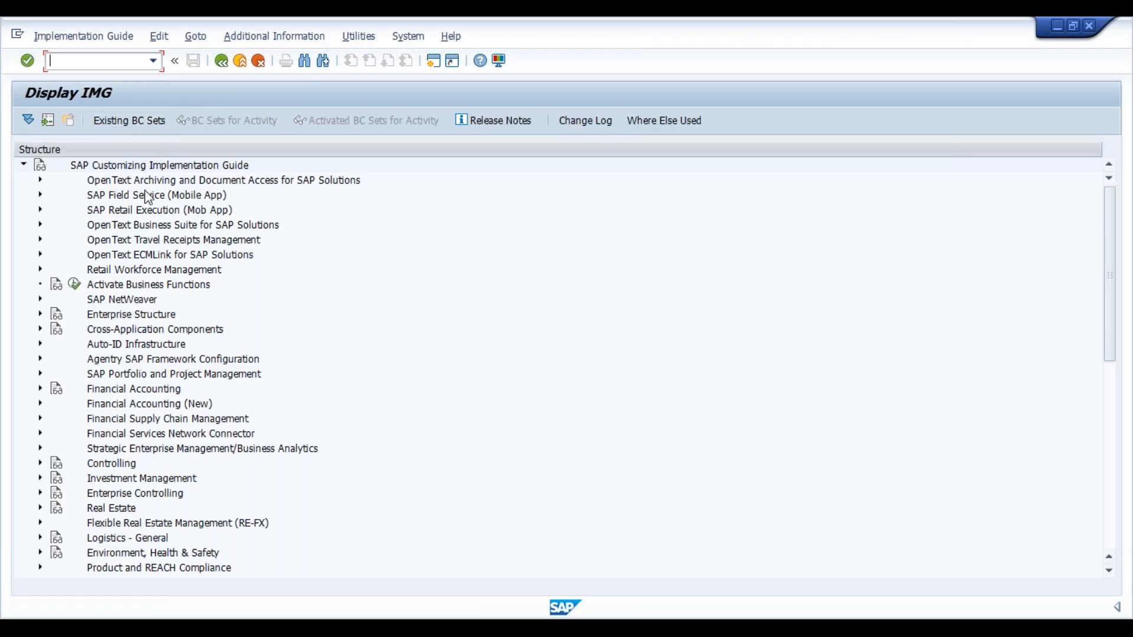
Expand the Payroll node in the SAP Customizing Implementation Guide
click(145, 192)
key(Down)
key(Down)
key(Down)
key(Down)
key(Down)
key(Down)
key(Down)
key(Down)
key(Down)
key(Down)
key(Down)
key(Down)
key(Down)
key(Down)
key(Down)
key(Down)
key(Down)
key(Down)
key(Down)
key(Down)
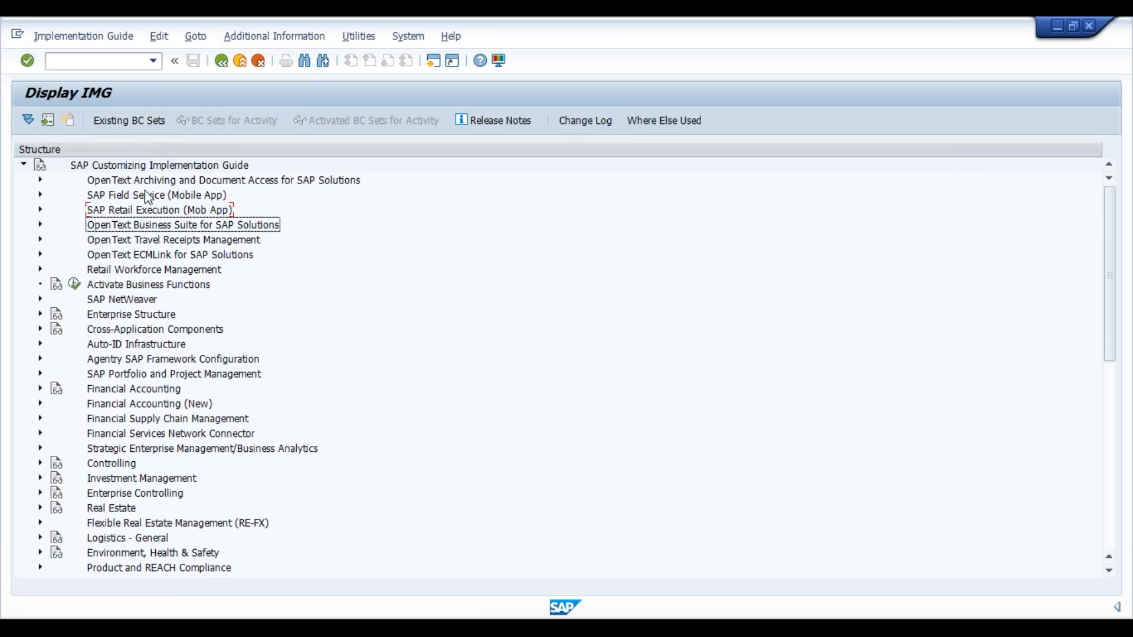
key(Down)
key(Down)
key(Down)
key(Down)
key(Down)
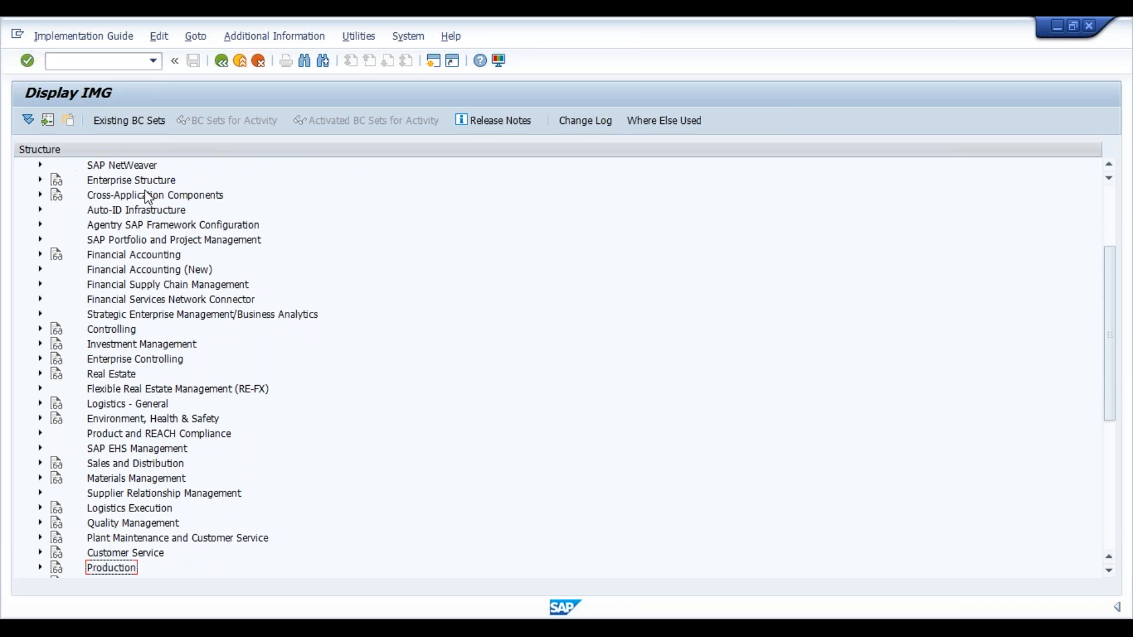
key(Down)
key(Down)
key(Down)
key(Down)
key(Down)
key(Down)
key(Down)
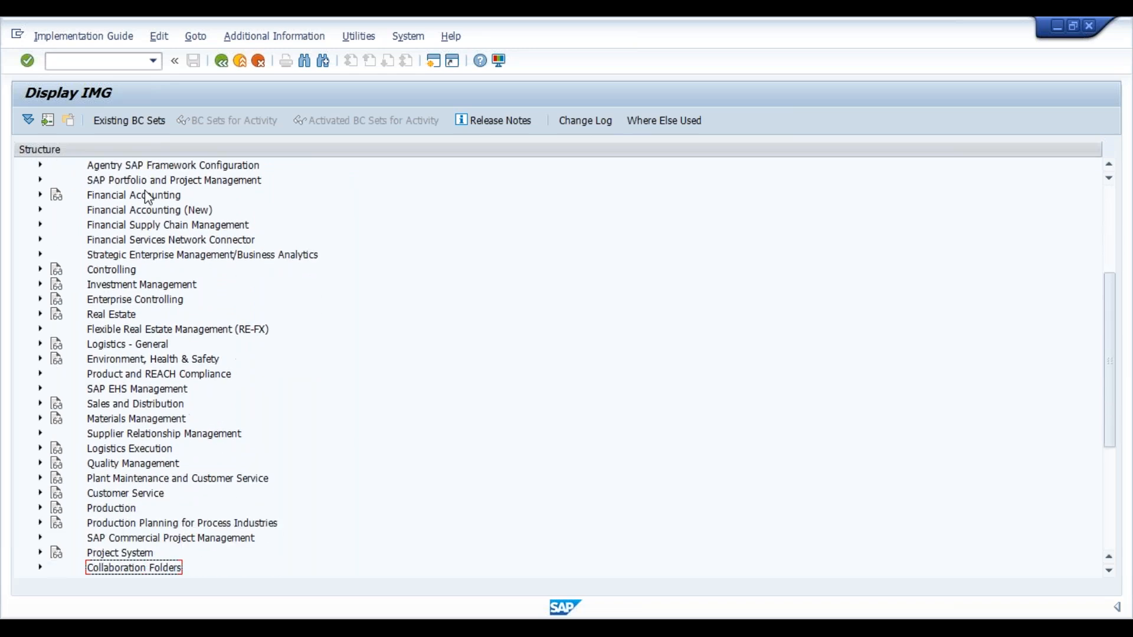
key(Down)
key(Down)
key(Down)
key(Down)
key(Up)
key(Right)
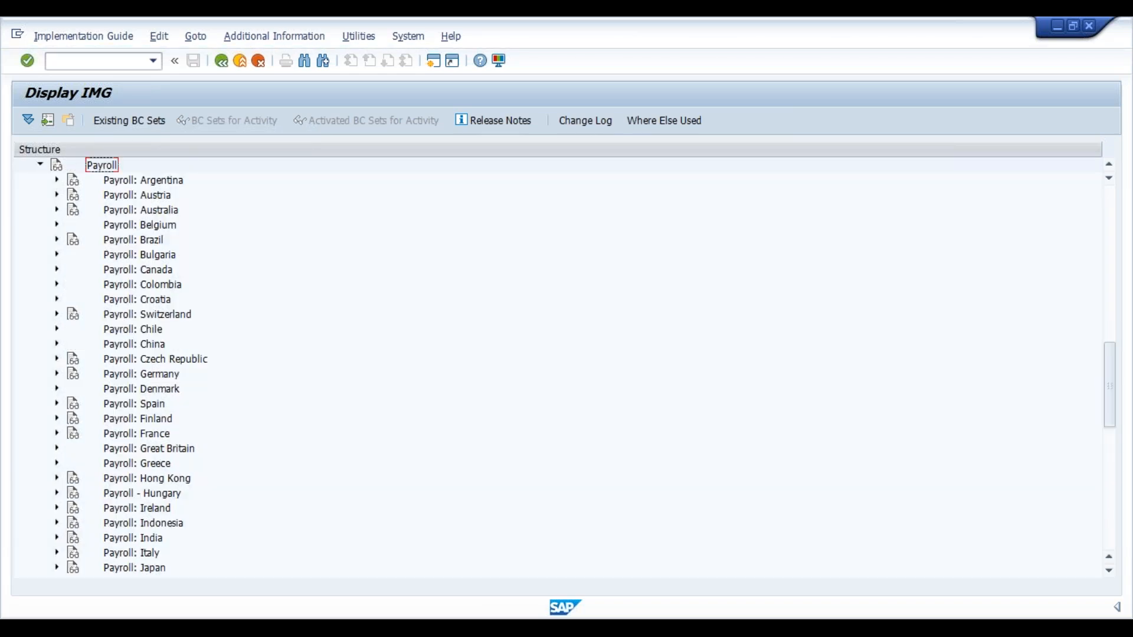
Expand the Payroll: India node under Payroll
key(Down)
key(Down)
key(Down)
key(Down)
key(Down)
key(Down)
key(Down)
key(Down)
key(Down)
key(Down)
key(Down)
key(Down)
key(Down)
key(Down)
key(Down)
key(Down)
key(Down)
key(Down)
key(Down)
key(Down)
key(Right)
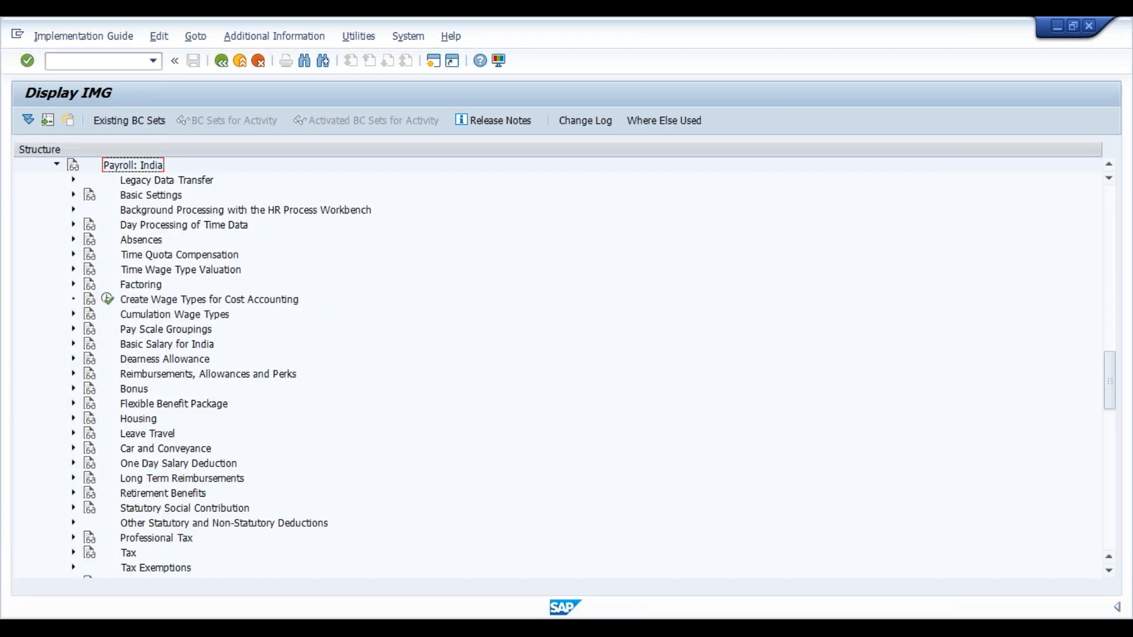
Expand Statutory Social Contribution under Payroll: India, including its Provident Fund node
key(Down)
key(Down)
key(Down)
key(Down)
key(Down)
key(Down)
key(Down)
key(Down)
key(Down)
key(Down)
key(Down)
key(Down)
key(Down)
key(Down)
key(Down)
key(Down)
key(Down)
key(Down)
key(Down)
key(Down)
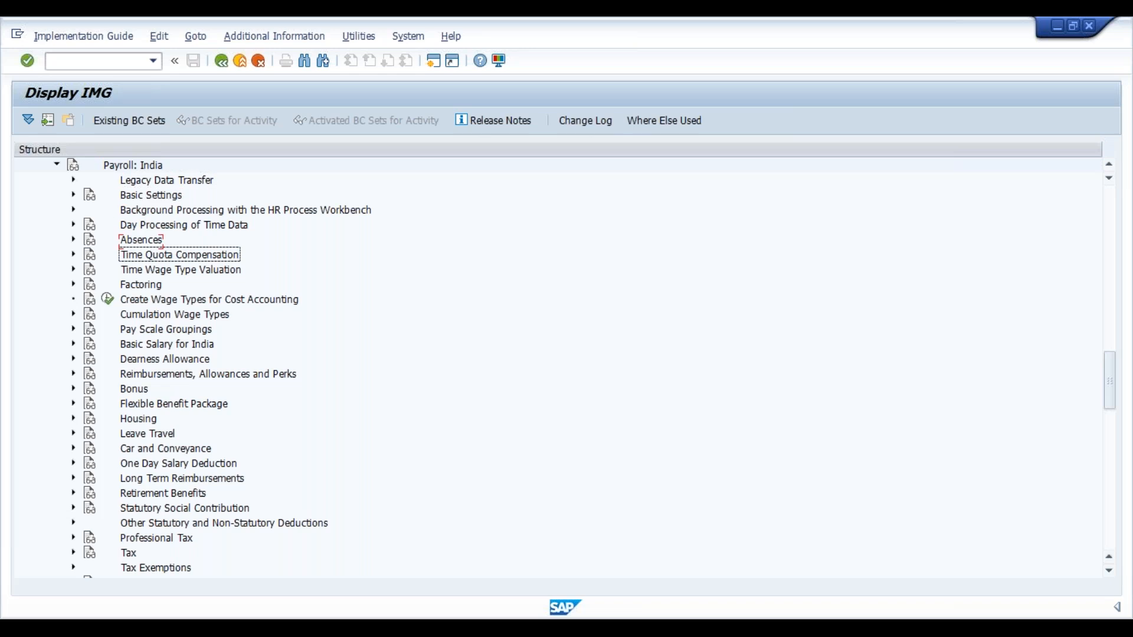
key(Down)
key(Down)
key(Down)
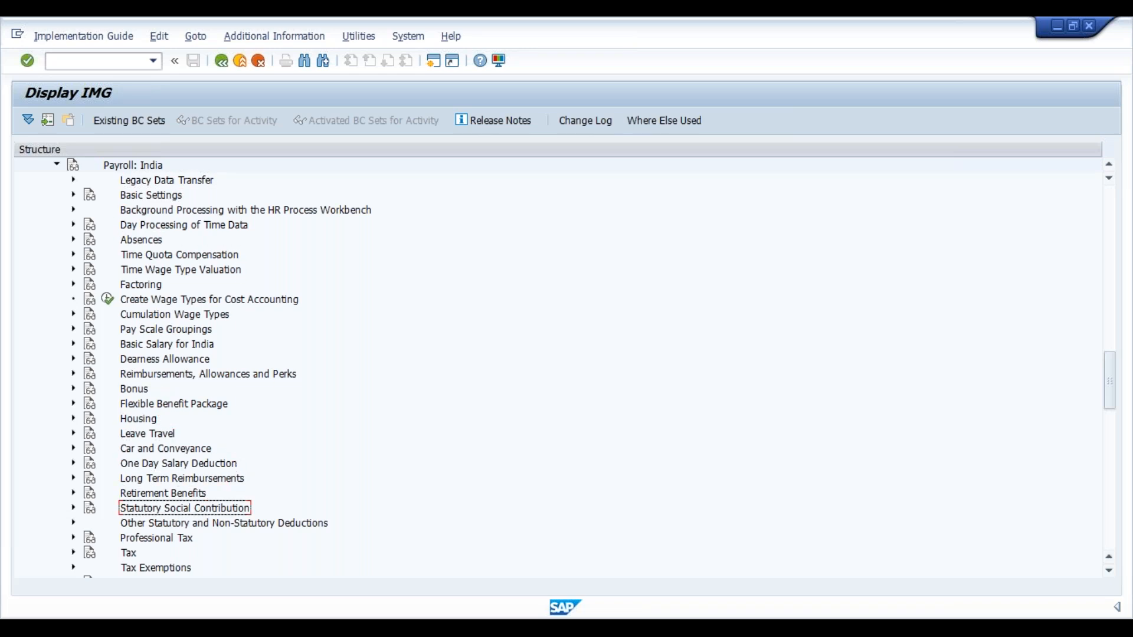
key(Right)
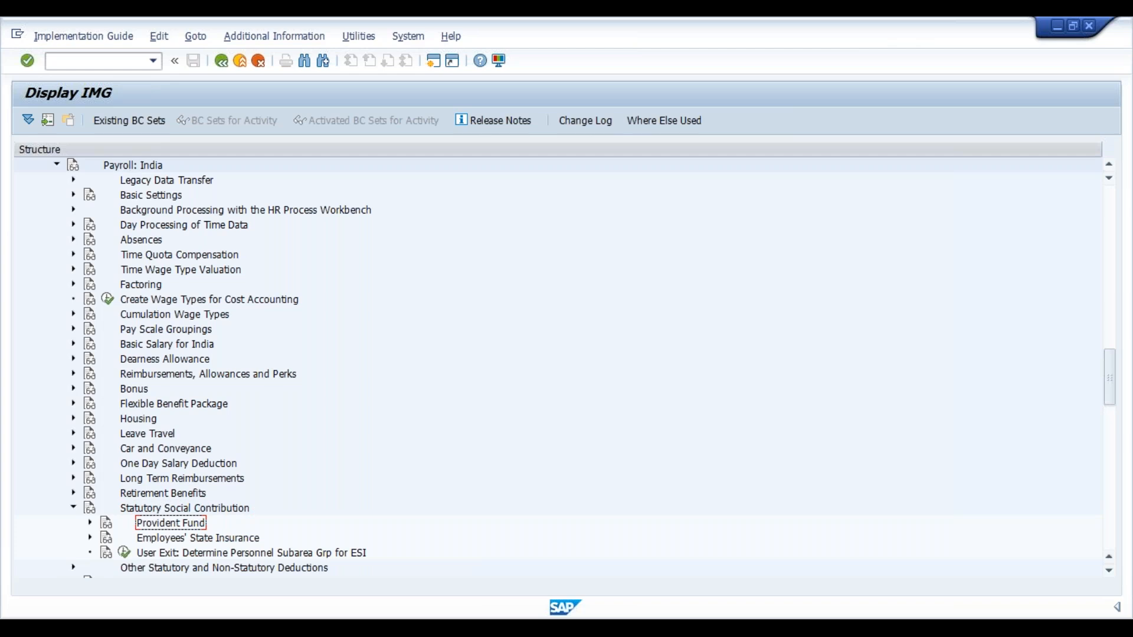
key(Right)
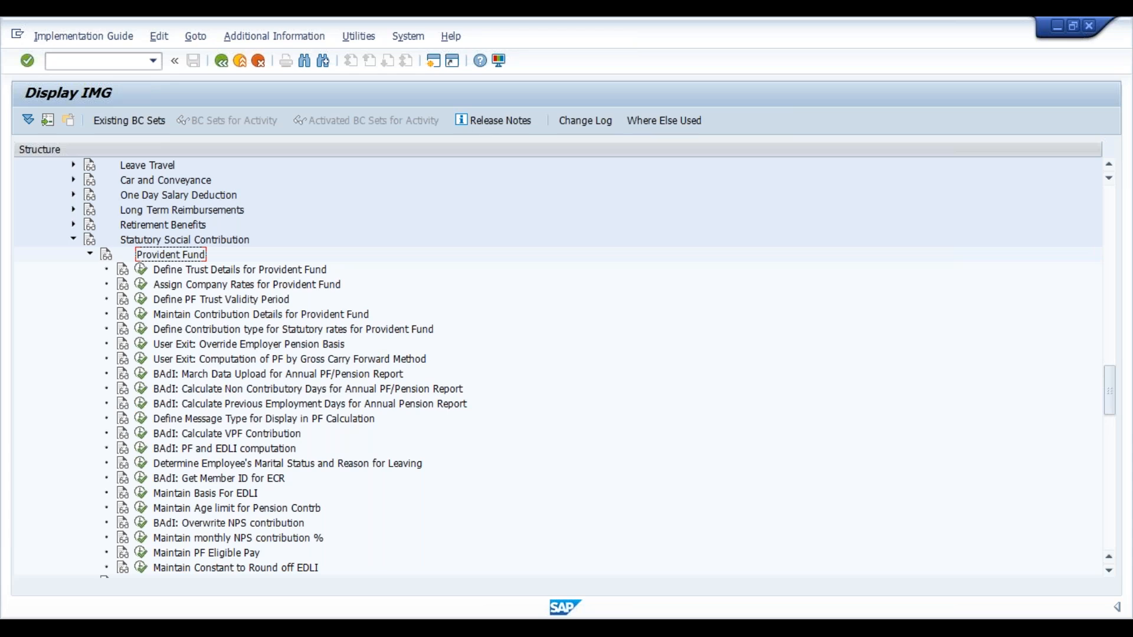
Open Define Trust Details for Provident Fund and review the available trust types for trust EXC1
key(Down)
click(141, 269)
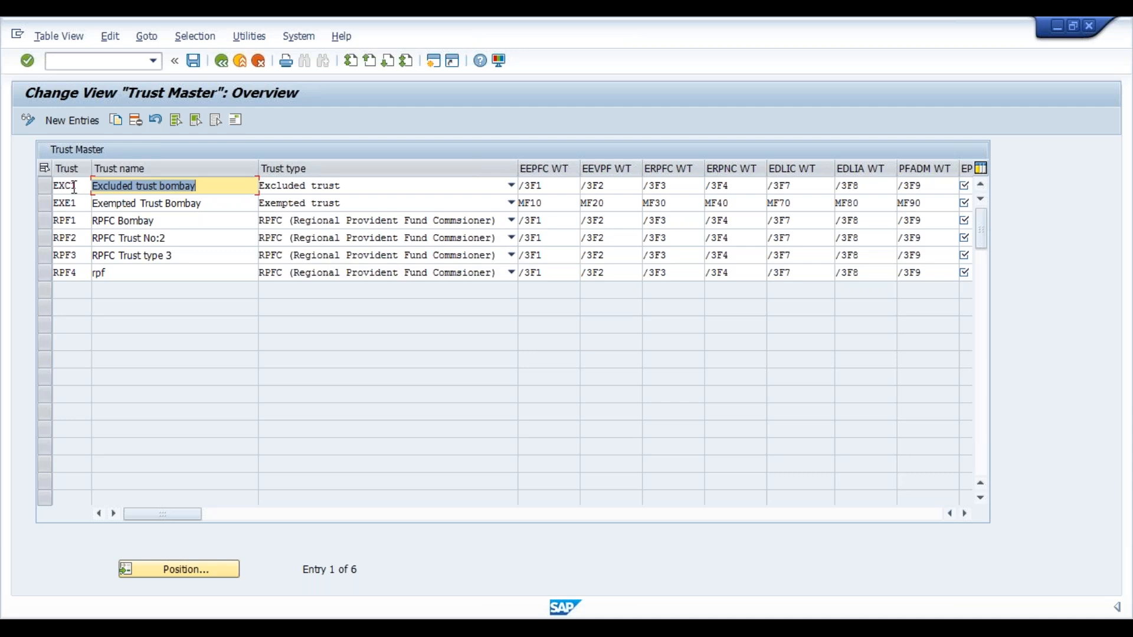
drag(80, 186, 54, 187)
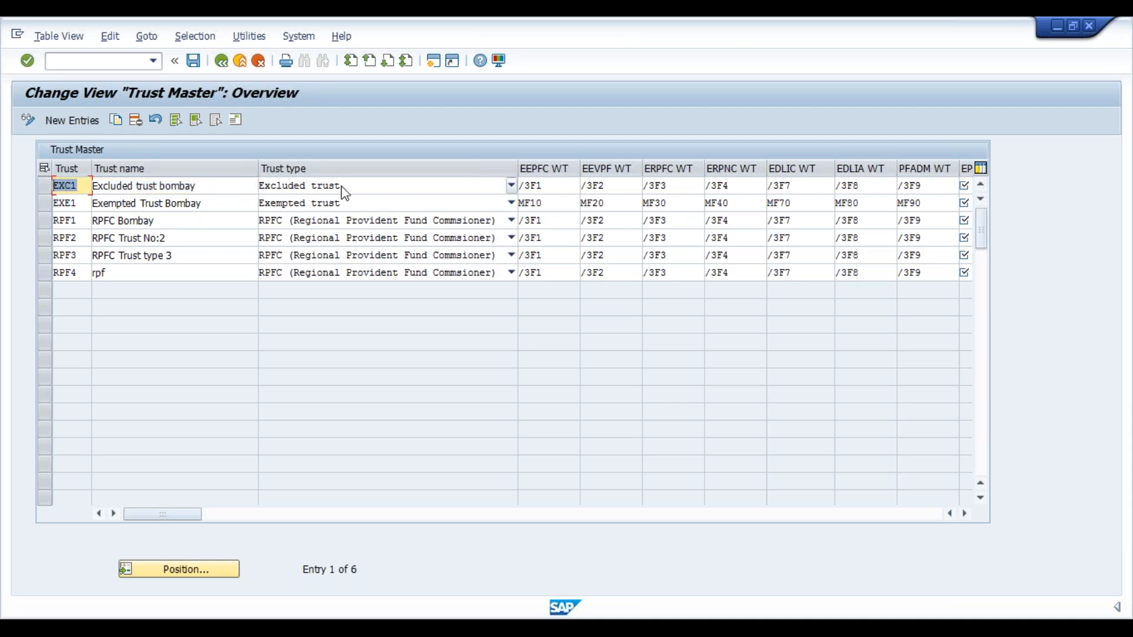
click(511, 186)
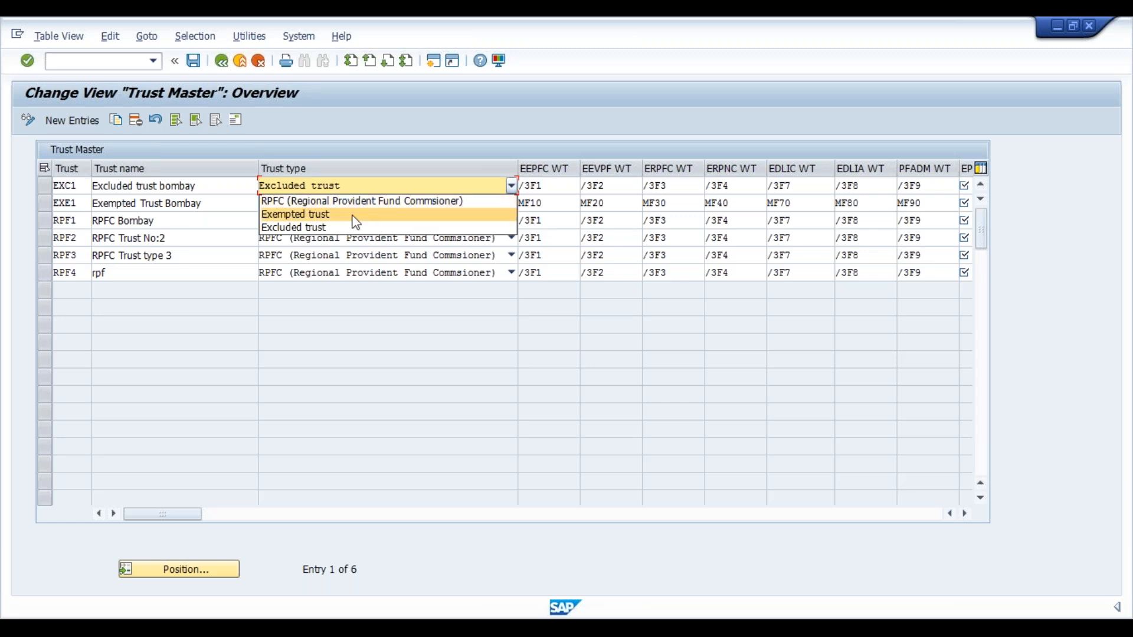
click(512, 186)
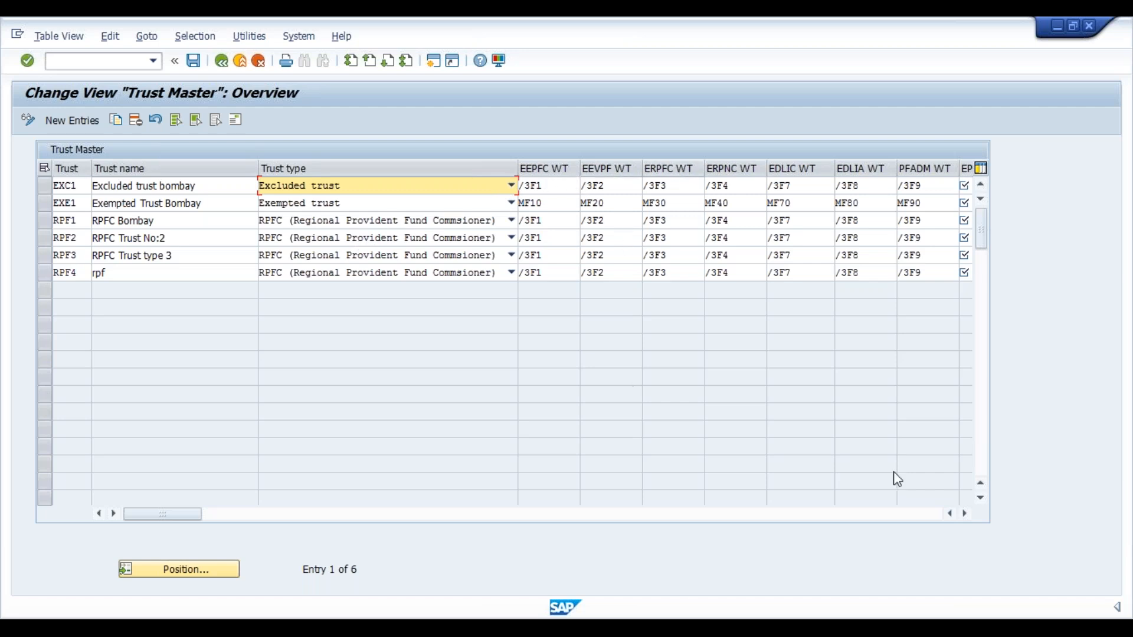
Review the Trust Master wage type columns and the trust type of RPF4, and return to the implementation guide
click(966, 514)
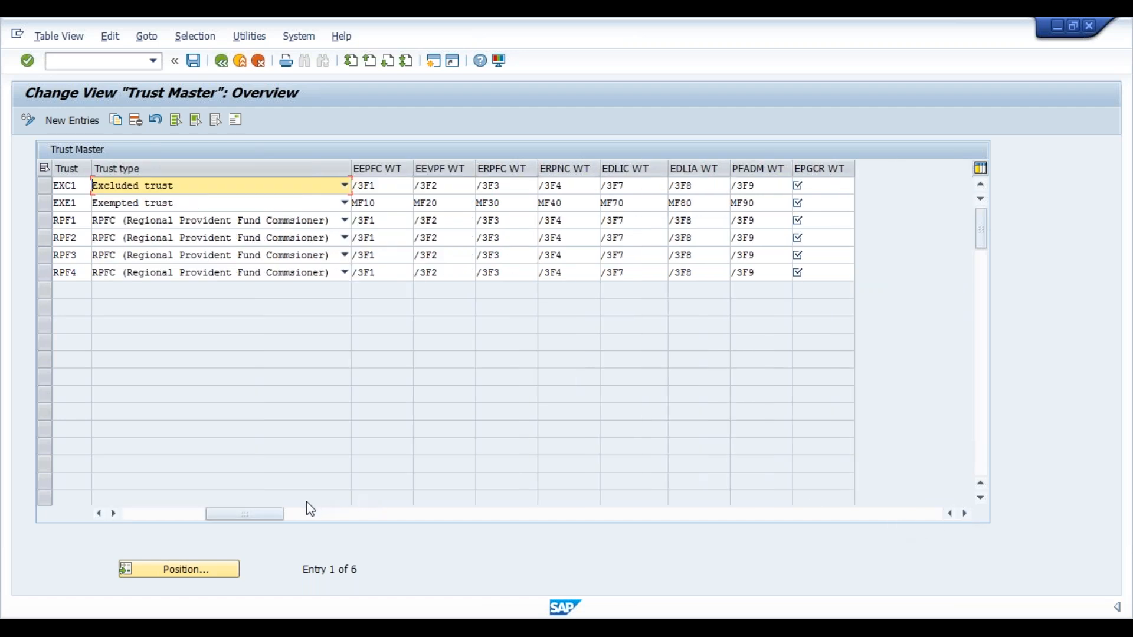
drag(273, 515, 114, 509)
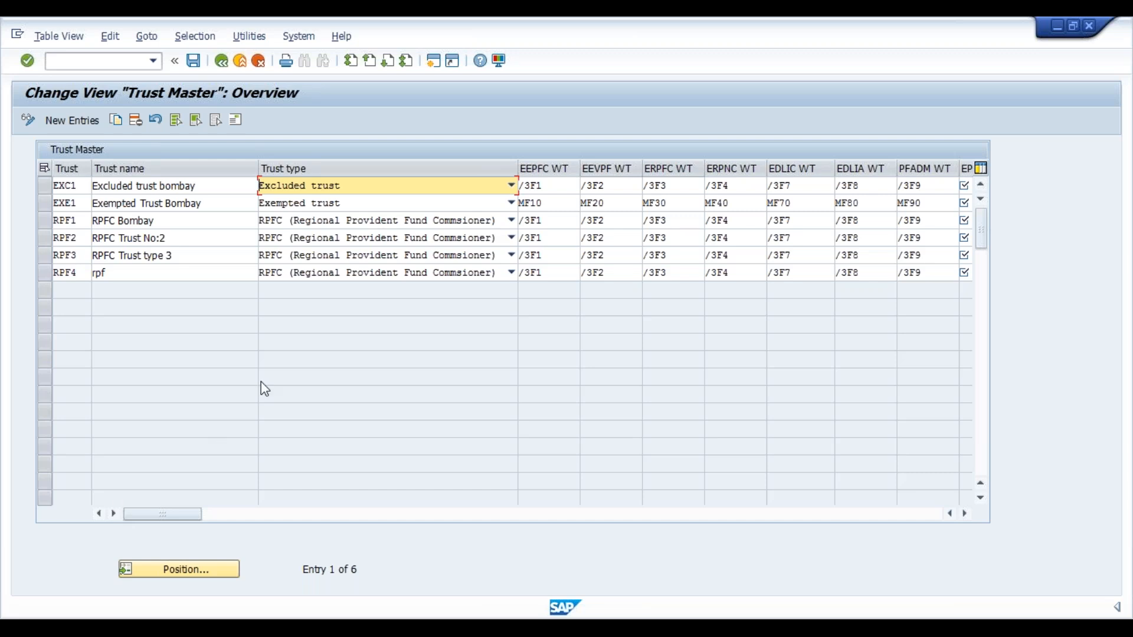
click(376, 274)
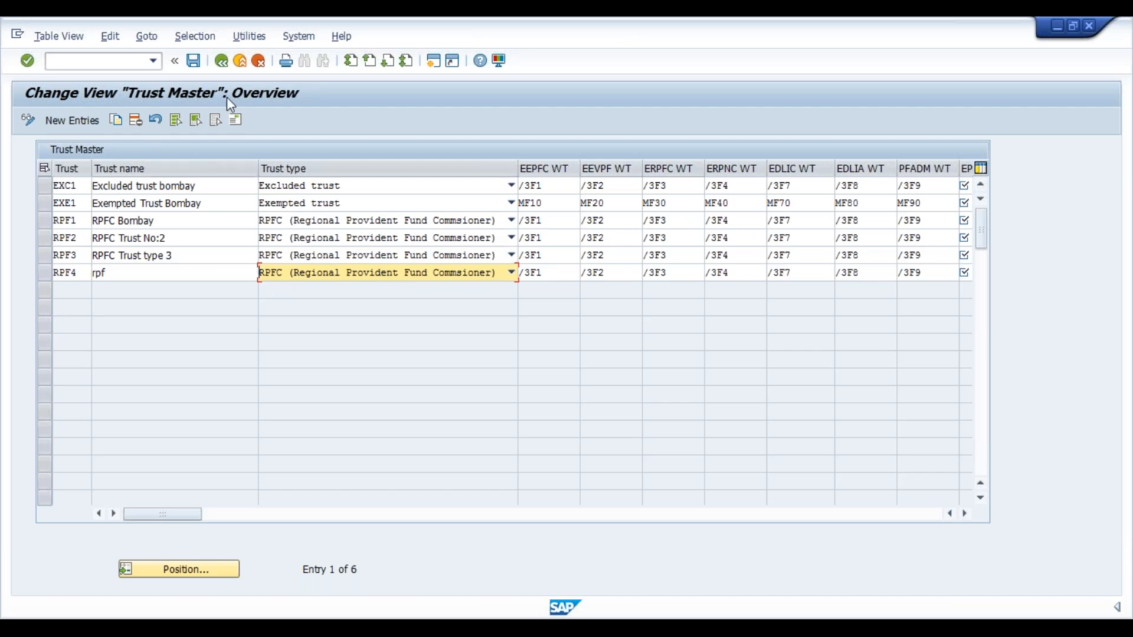
click(221, 63)
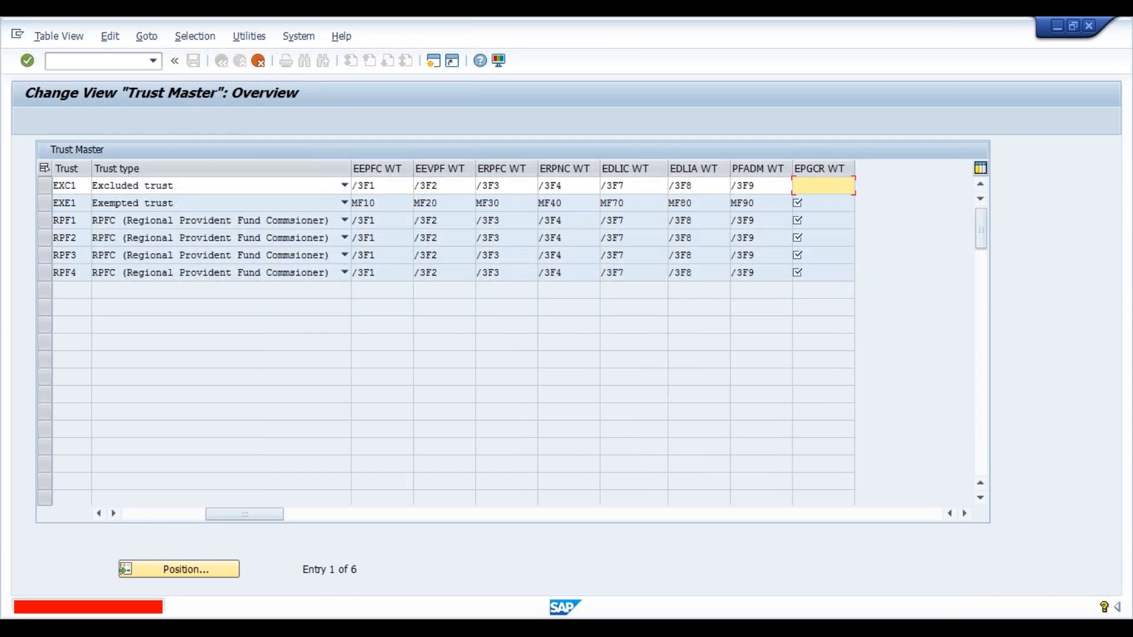
click(260, 62)
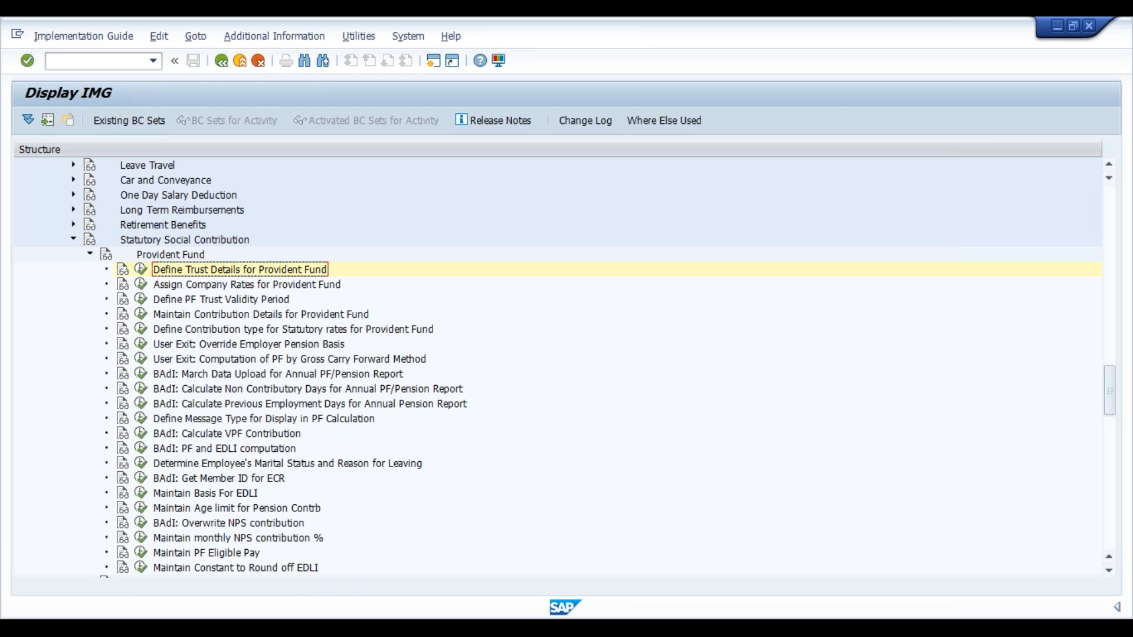
Open Assign Company Rates for Provident Fund, review the employer contributions and validity dates for MN01 and MN02, and return to the guide
click(142, 284)
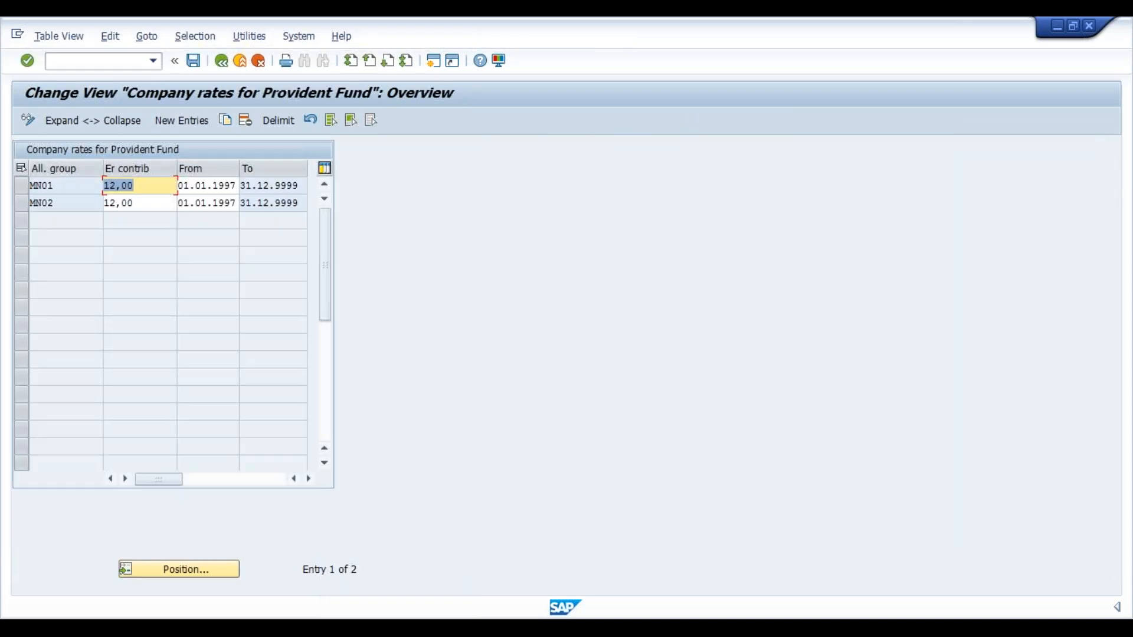
click(221, 61)
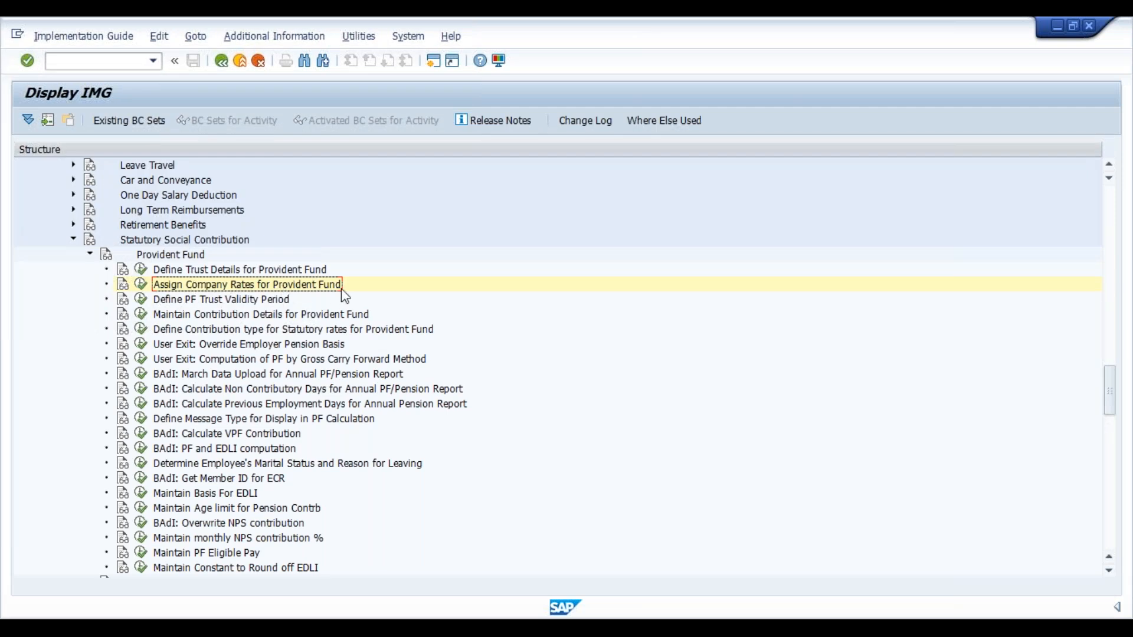
click(142, 286)
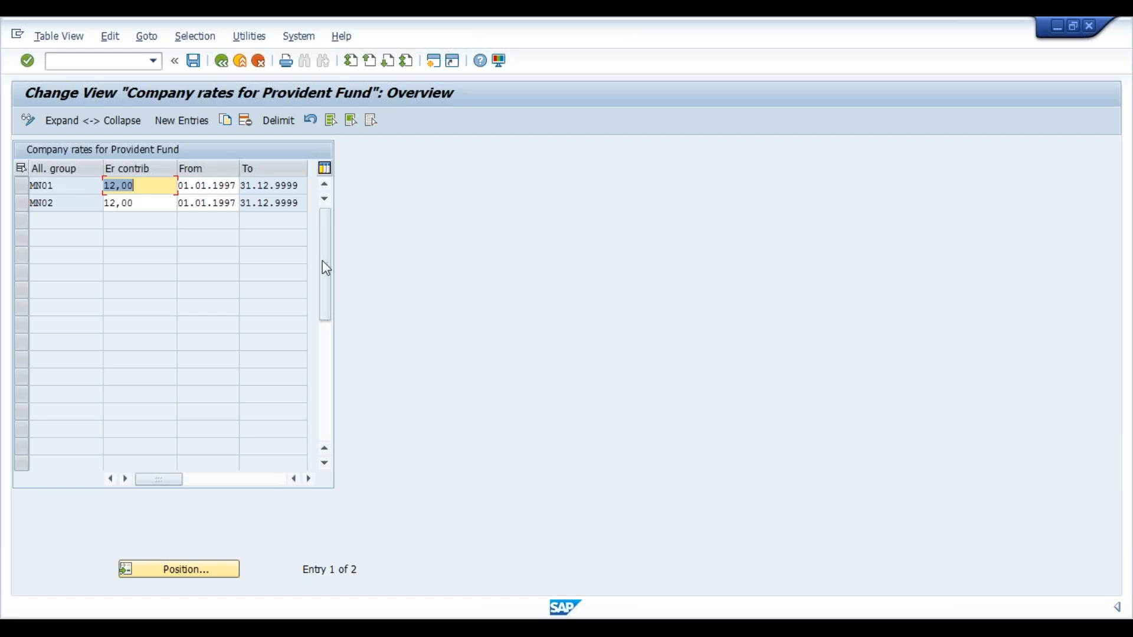
click(280, 204)
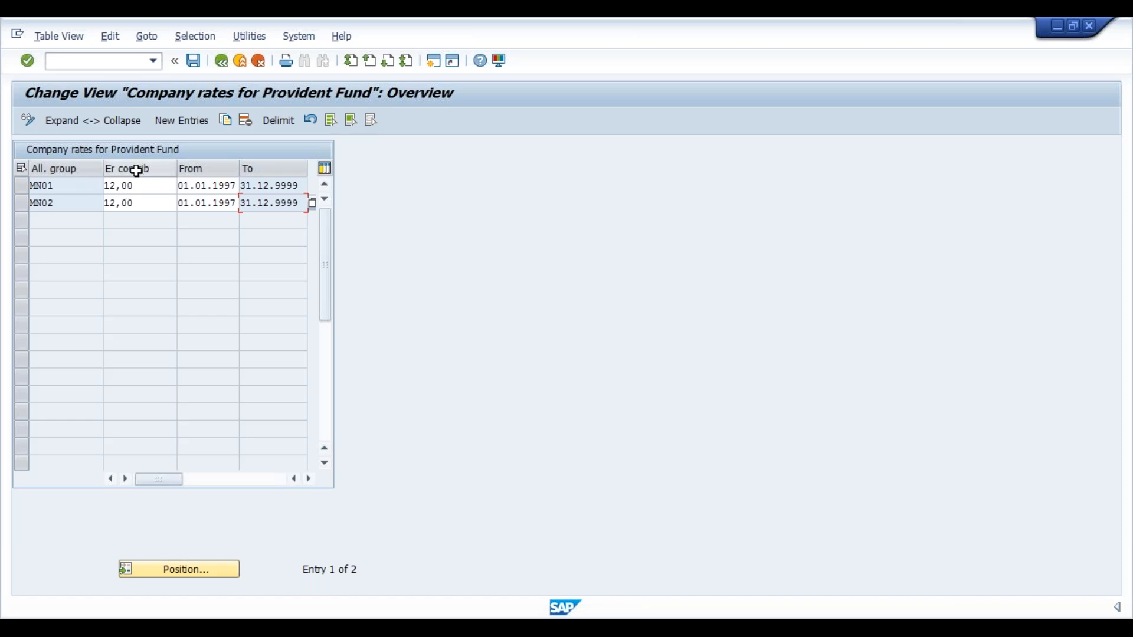
drag(144, 183, 96, 184)
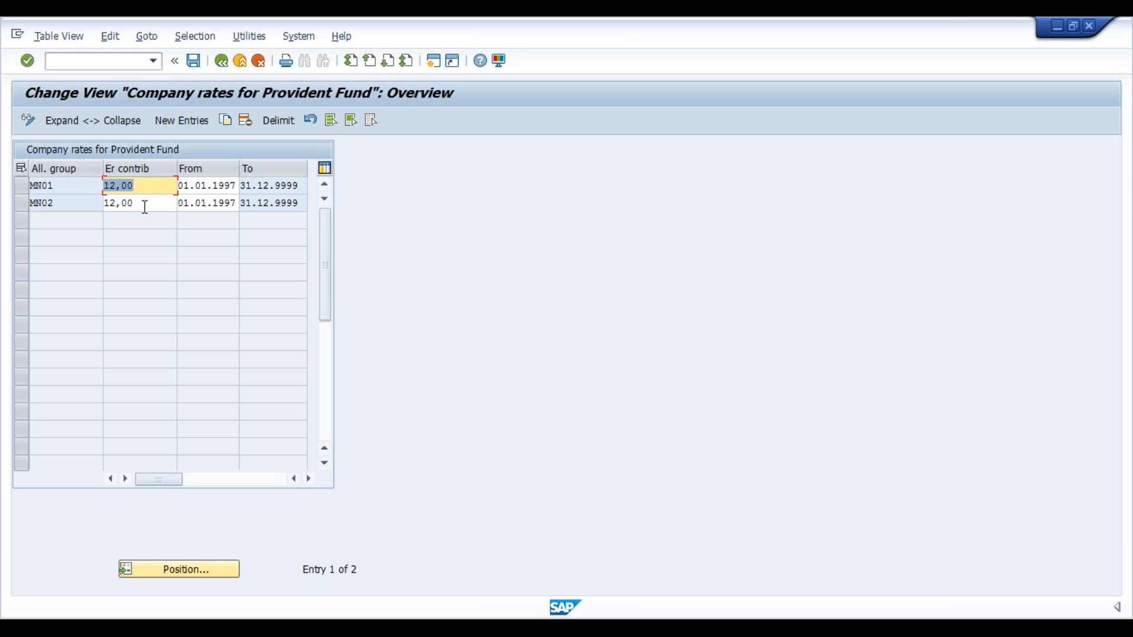
drag(145, 207, 104, 203)
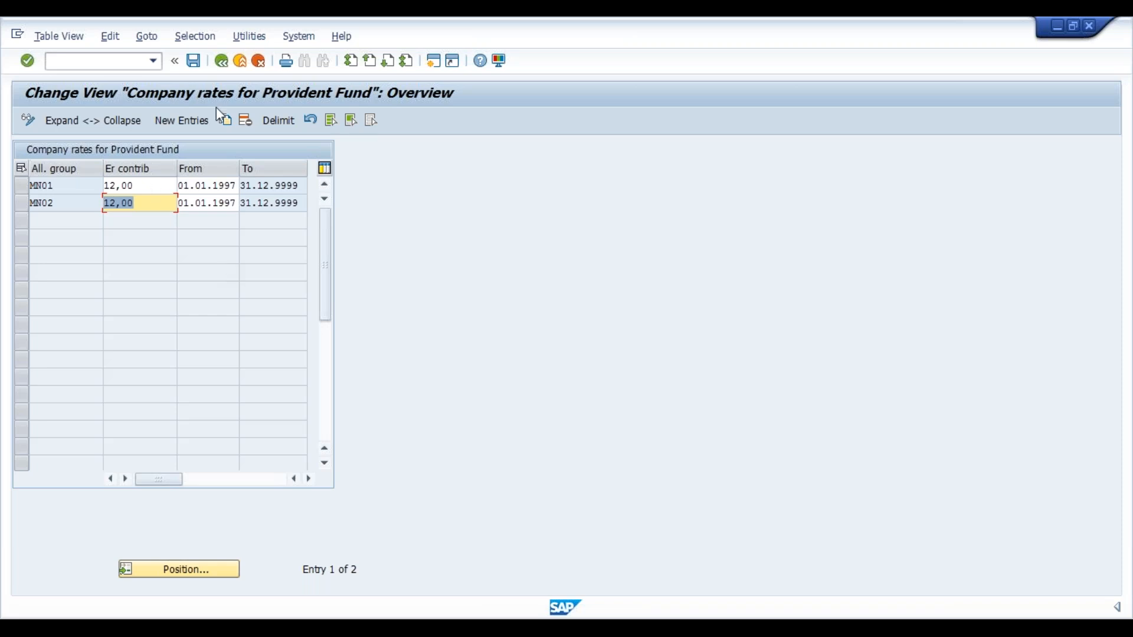
click(222, 63)
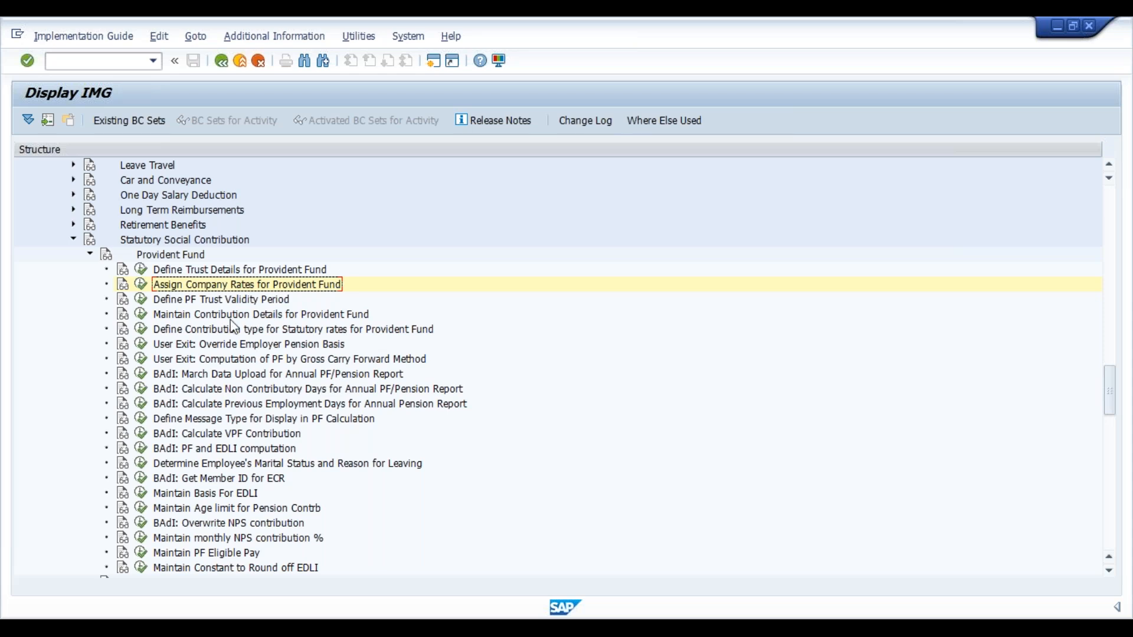
Open Define PF Trust Validity Period, review the trust interest and EDLI payee options for EXC1, and return to the guide
click(141, 301)
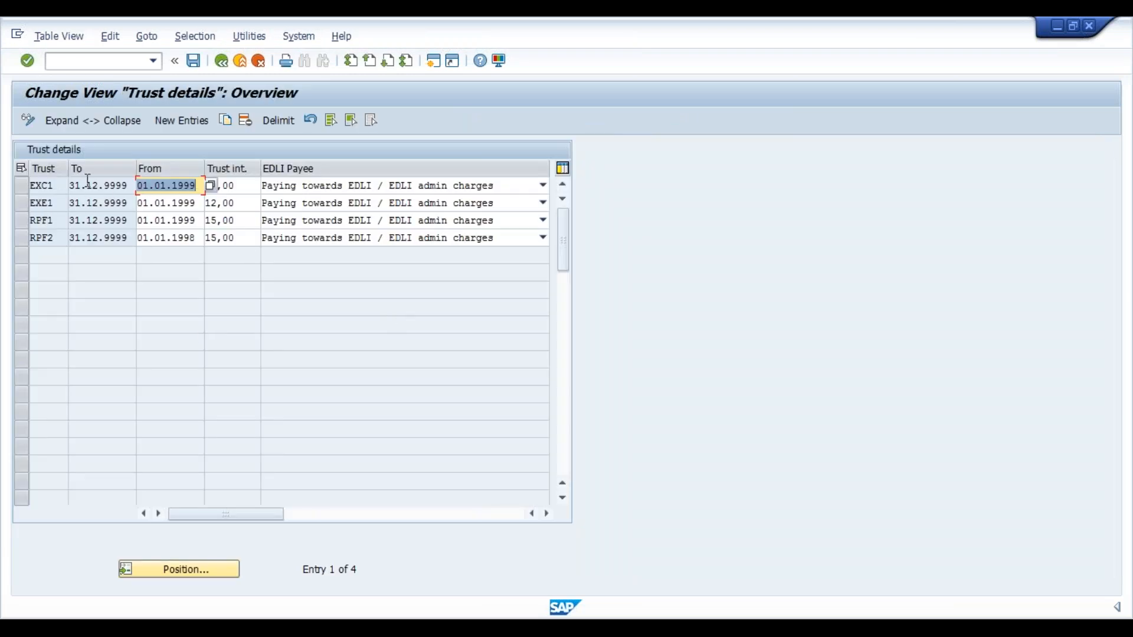
click(250, 191)
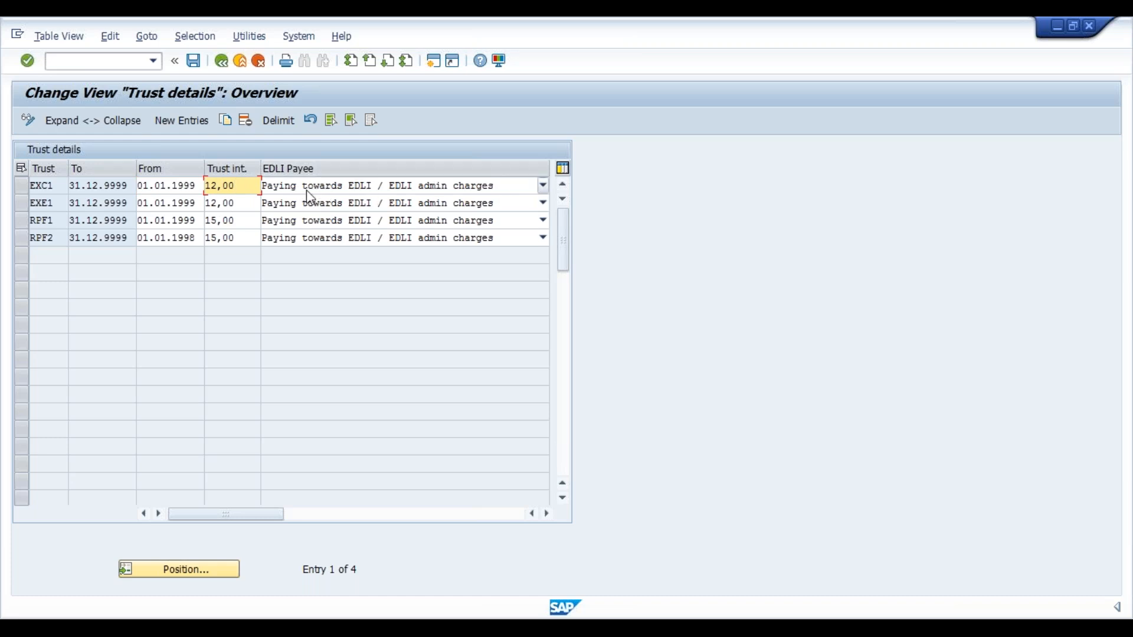
click(488, 191)
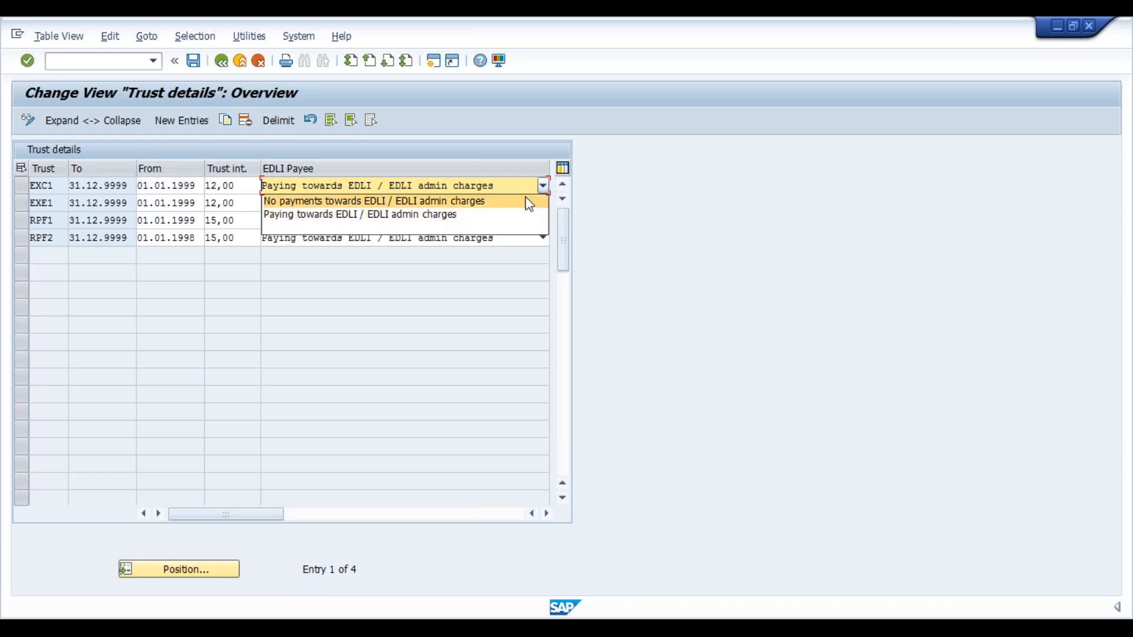
click(542, 186)
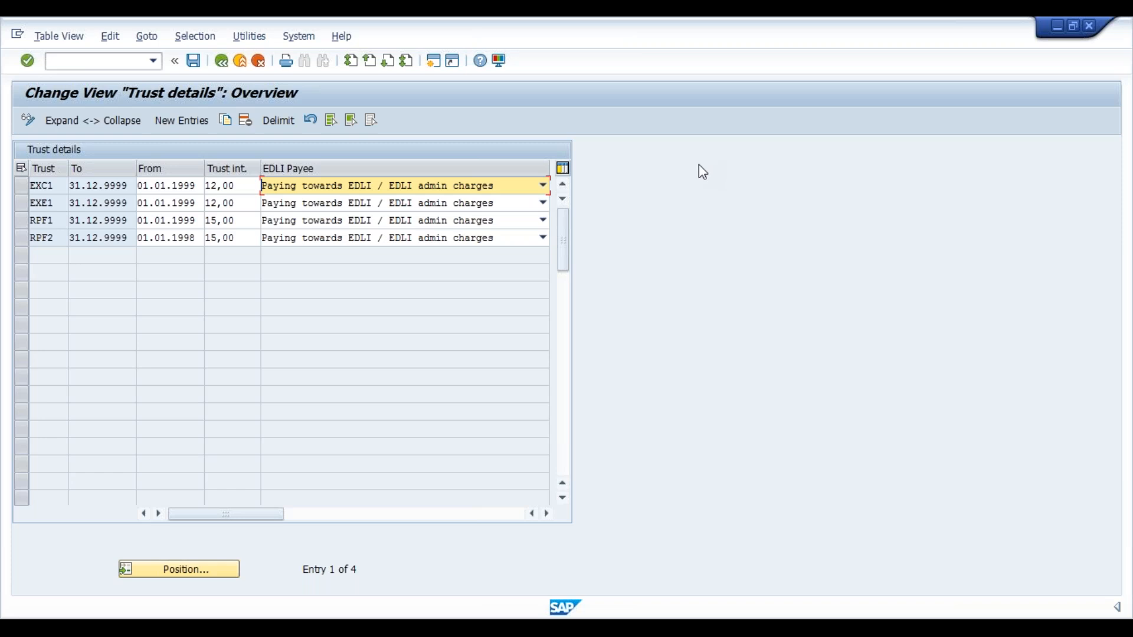
click(220, 61)
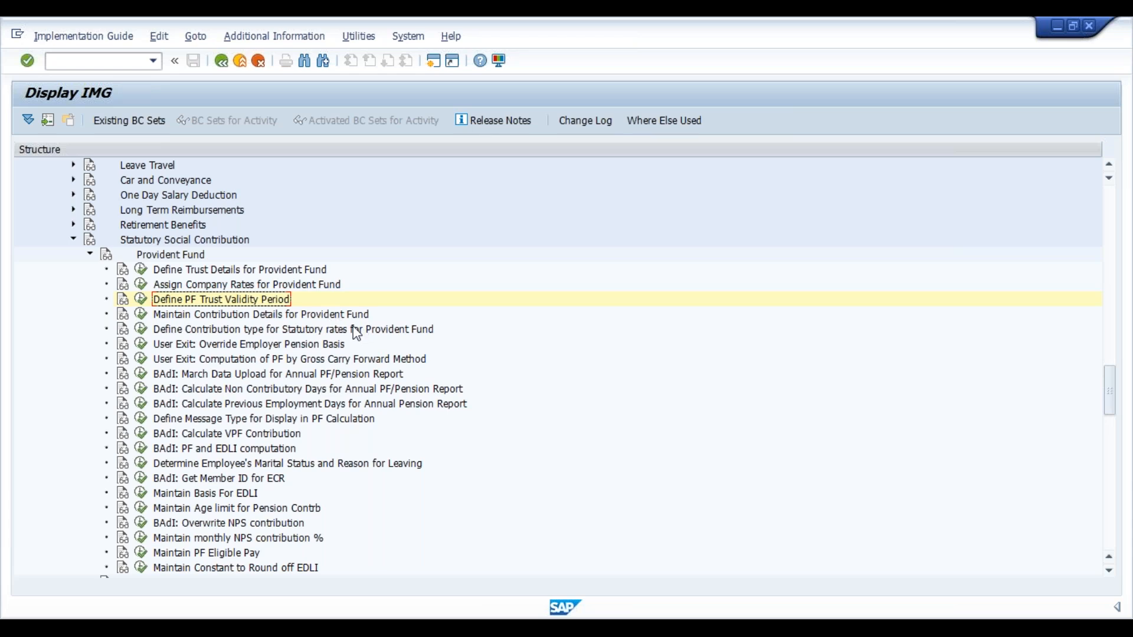
Open Define Contribution type for Statutory rates for Provident Fund and examine the contribution rates of contribution types 1 and 2
click(141, 329)
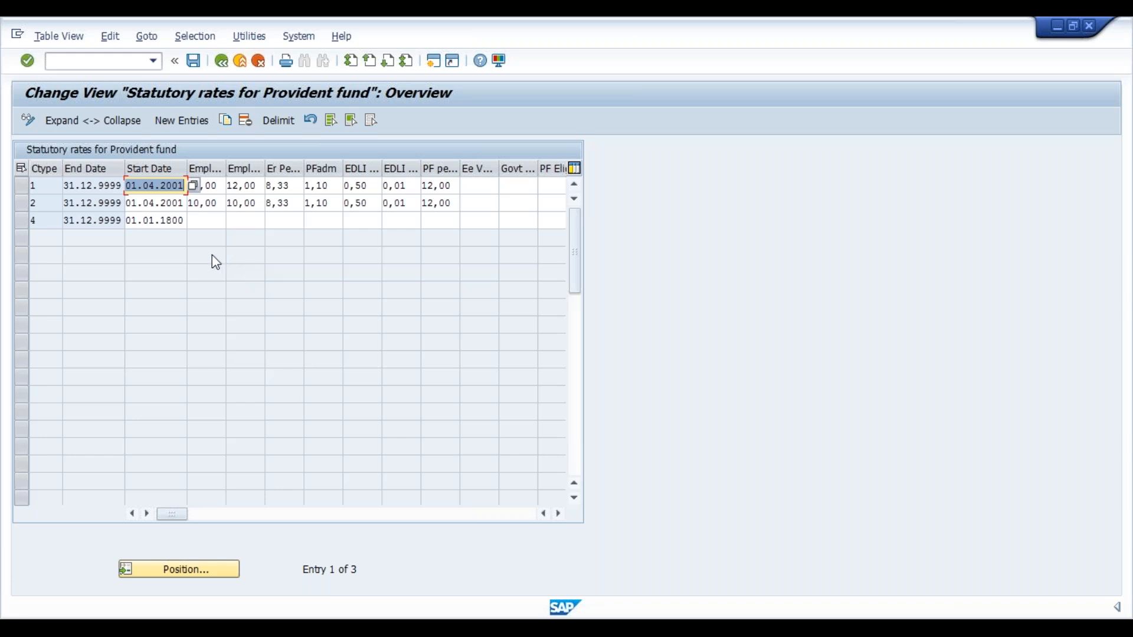
click(215, 204)
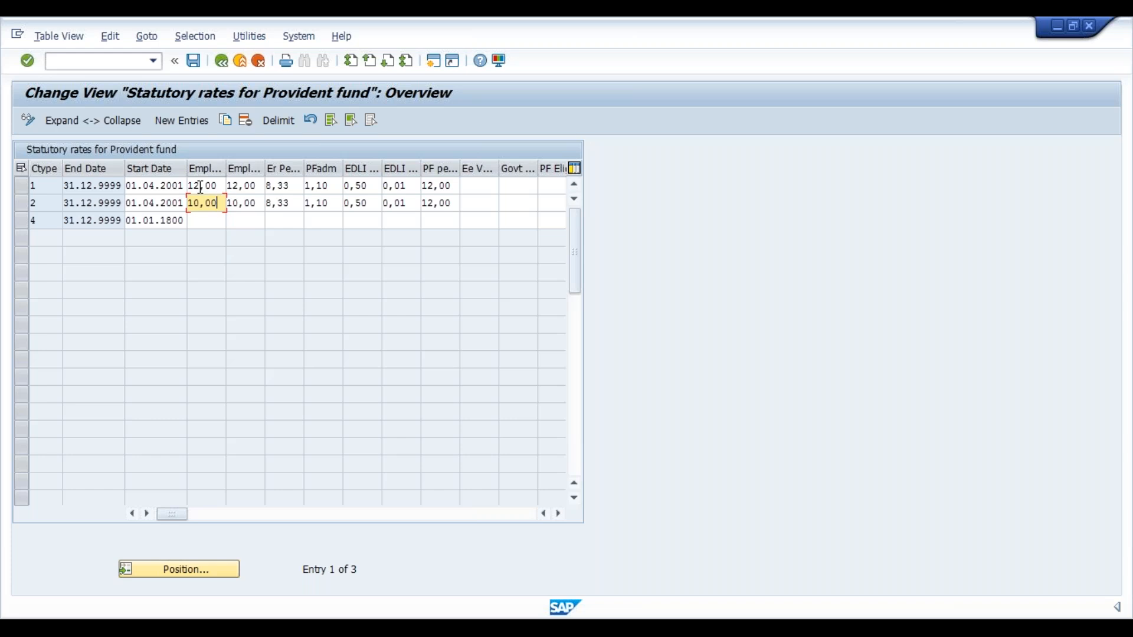
drag(207, 186, 172, 187)
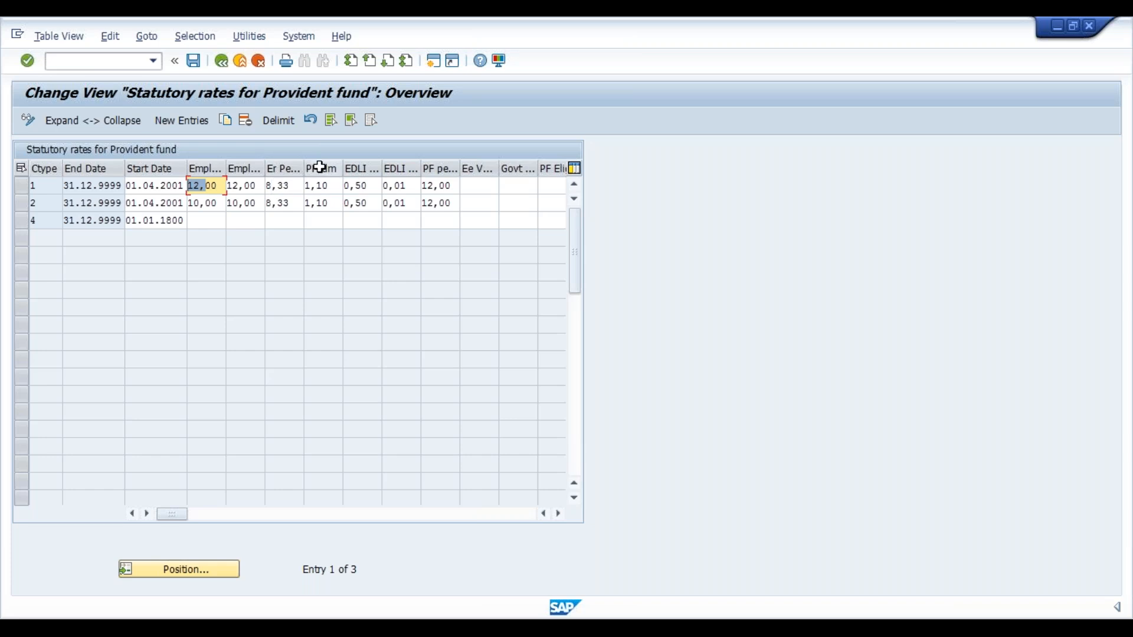
Review the PF administration, EDLI and PF percentage rates of contribution type 1 in the statutory rates, and return to the implementation guide
click(334, 187)
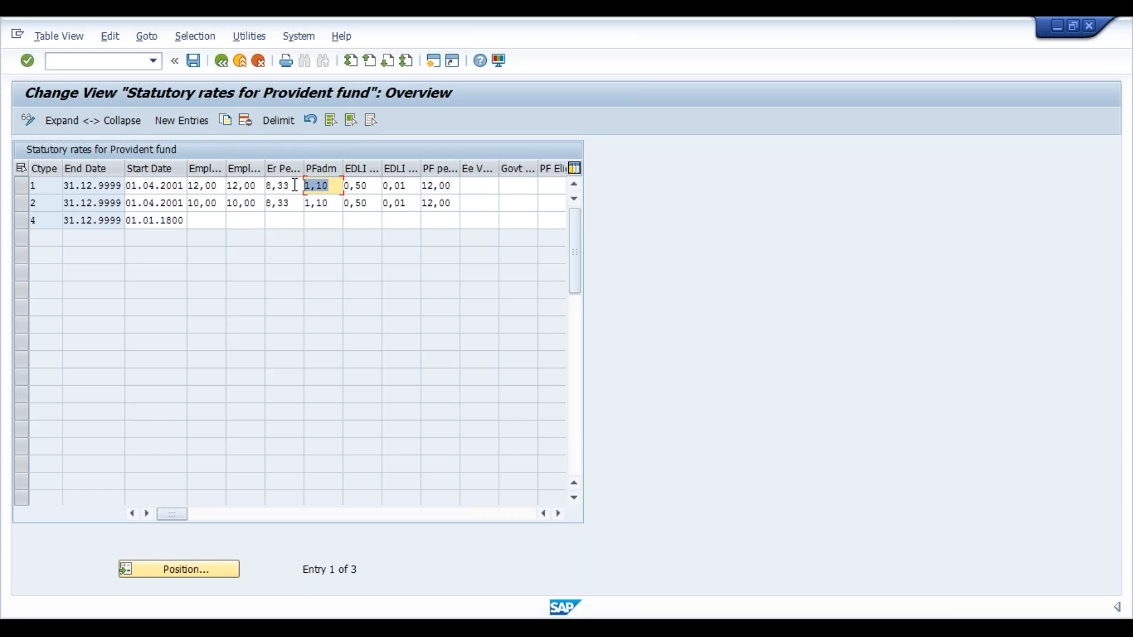
click(370, 186)
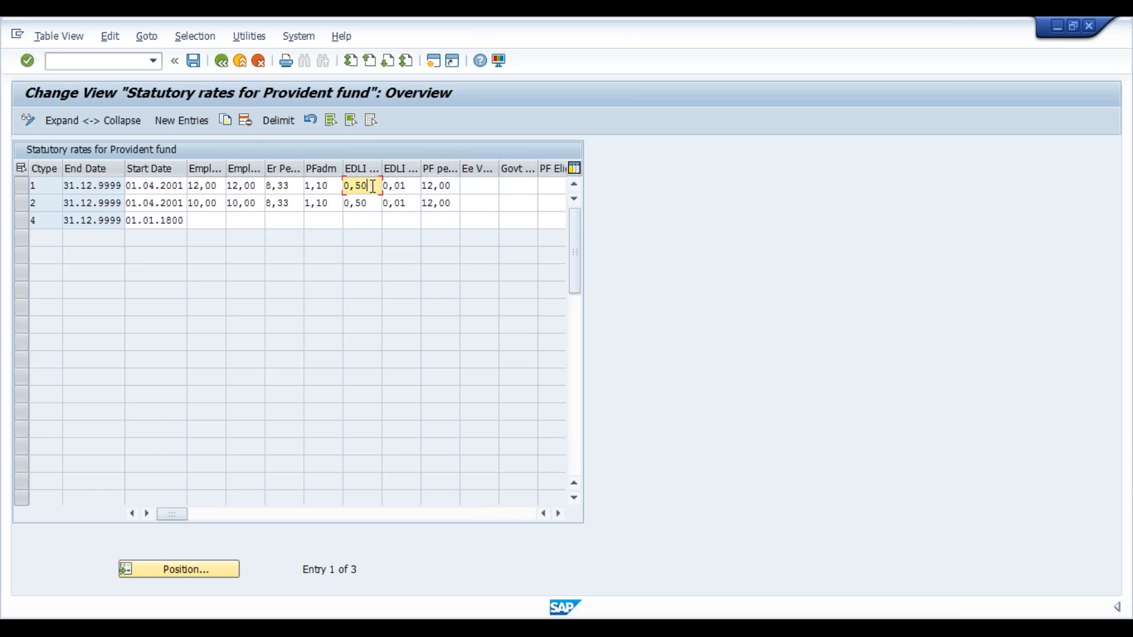
click(406, 187)
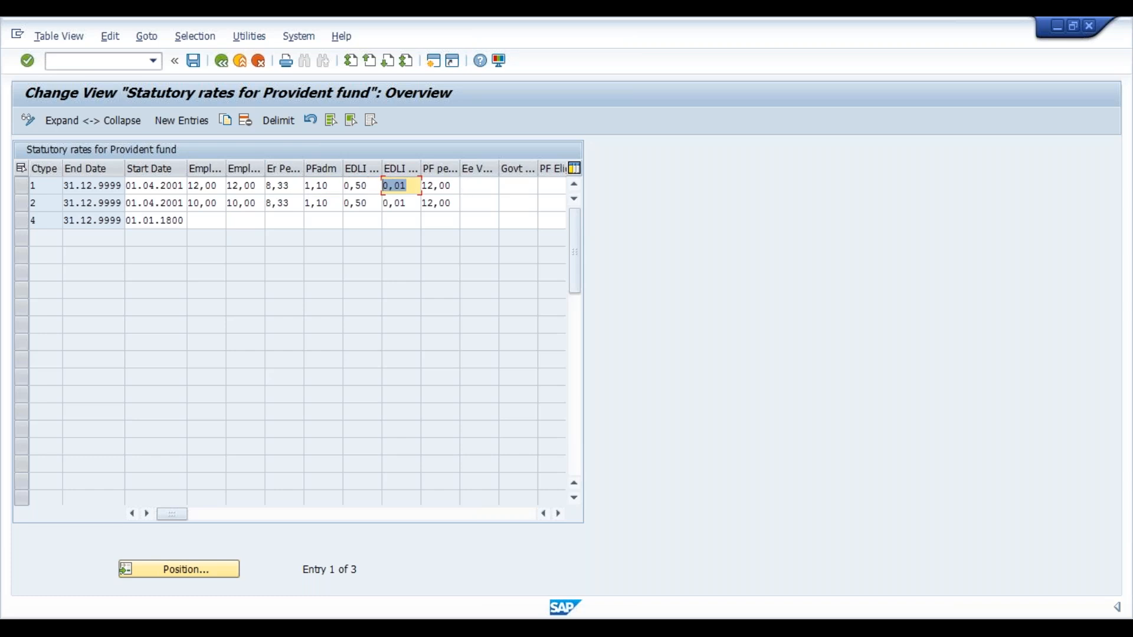
key(Tab)
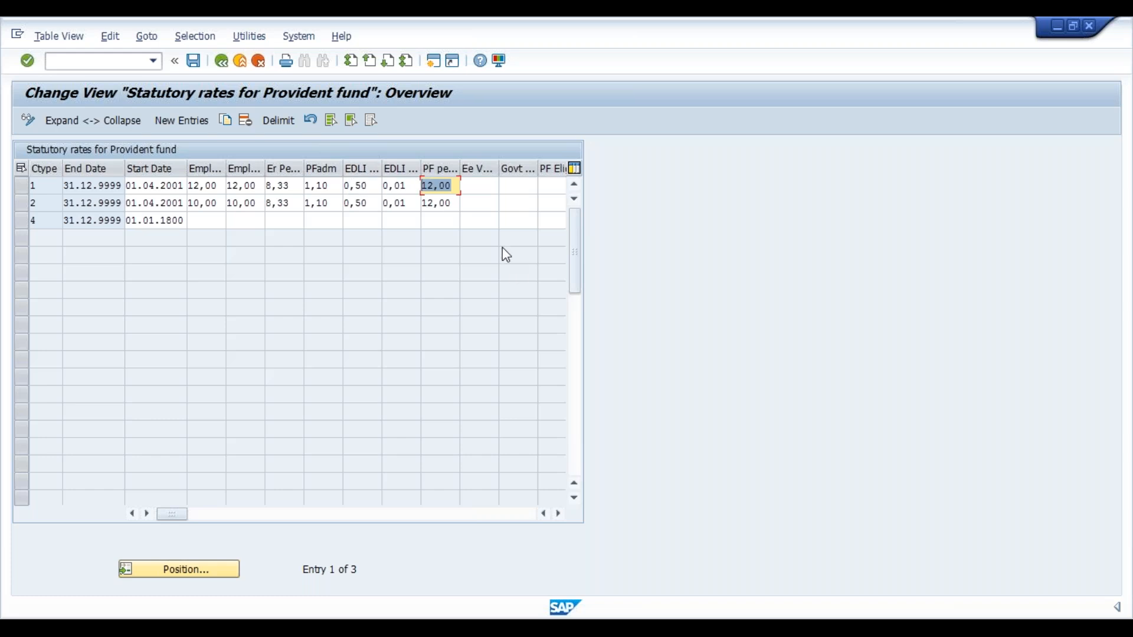
click(469, 204)
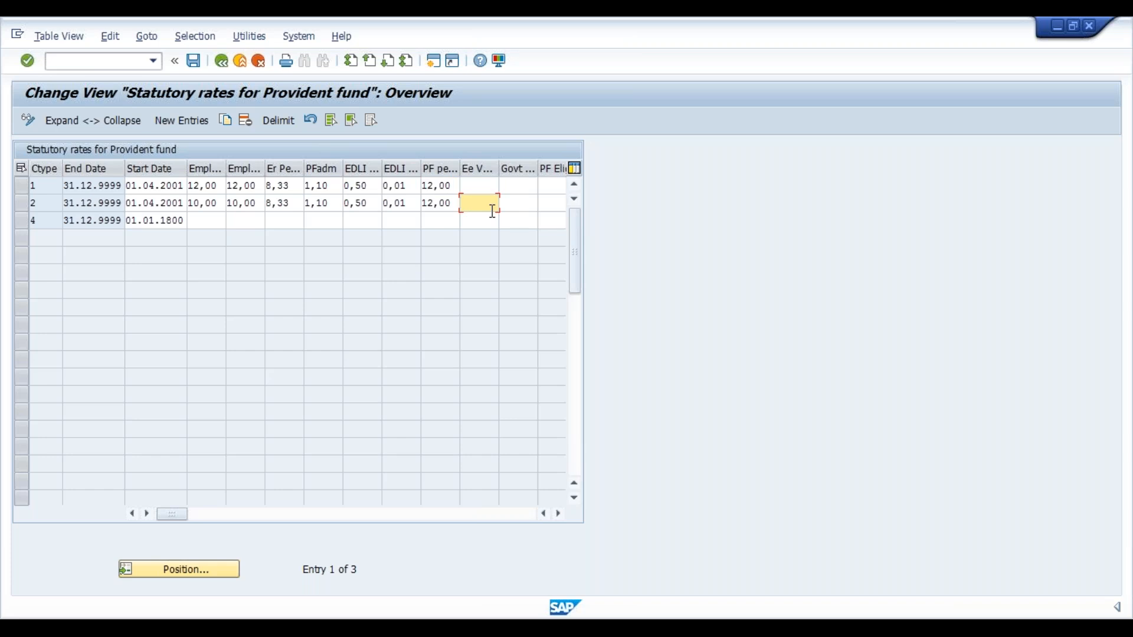
click(221, 65)
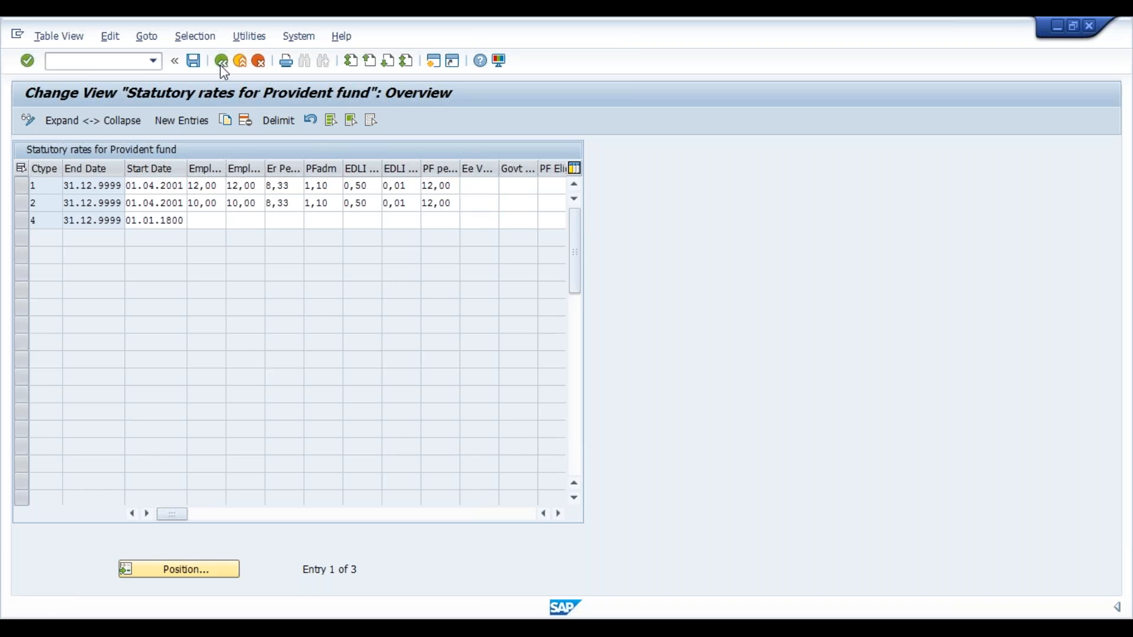